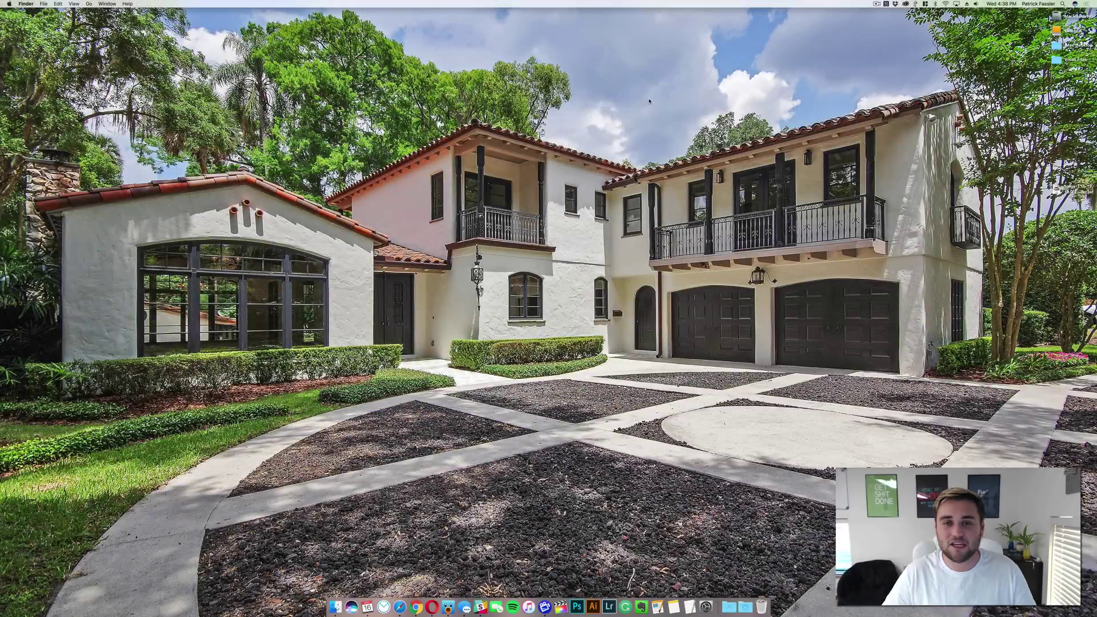
Download the Ore Excavation jar for 1.11 from the forum post, then hide the browser.
left_click(400, 606)
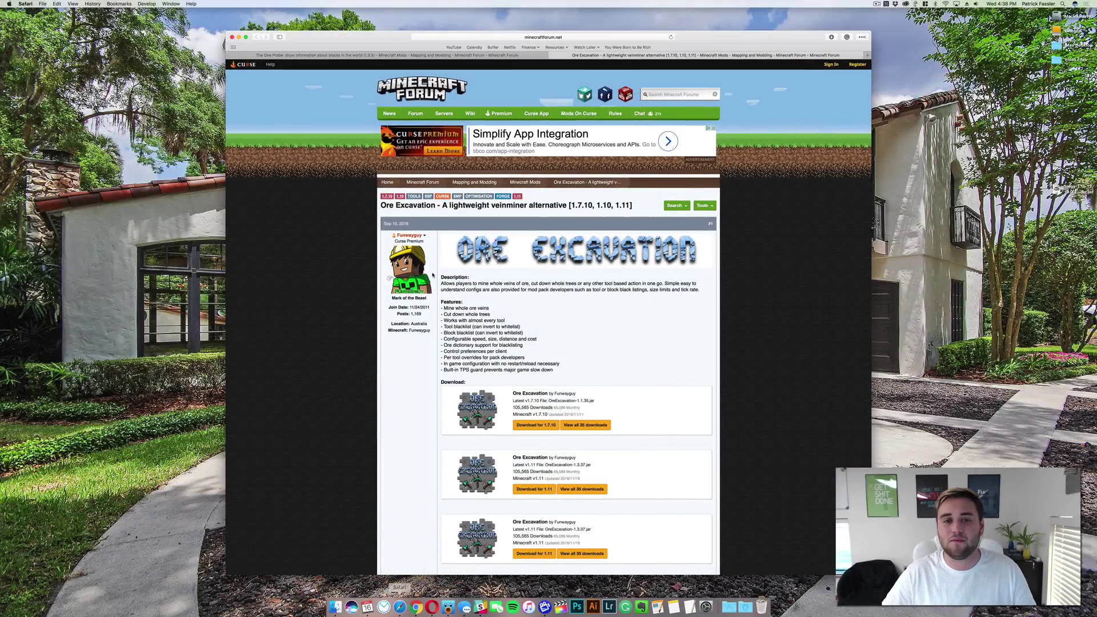
scroll(330, 221, "down", 2)
scroll(328, 222, "down", 2)
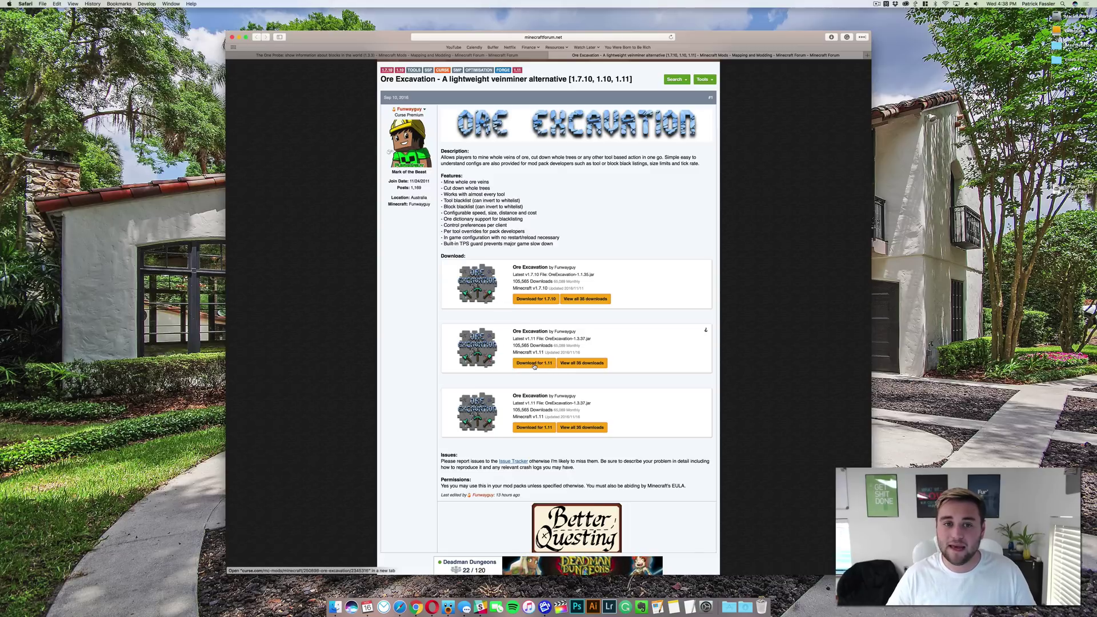
left_click(535, 365)
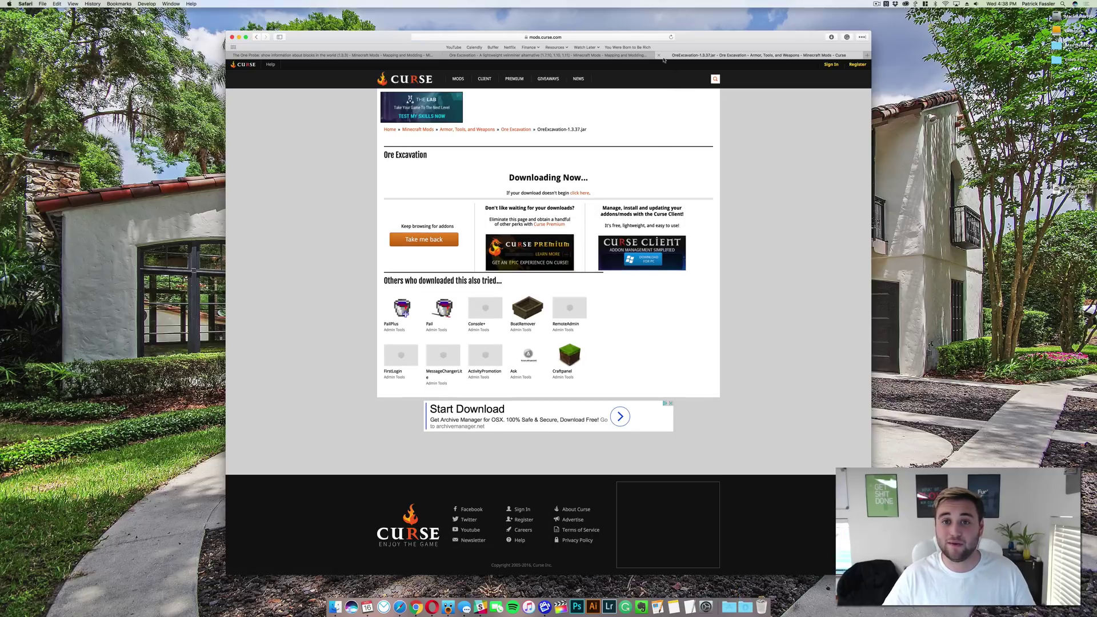
key("super+q")
Move both downloaded mod jars from Downloads onto the desktop and open a home-folder Finder window.
left_click(744, 607)
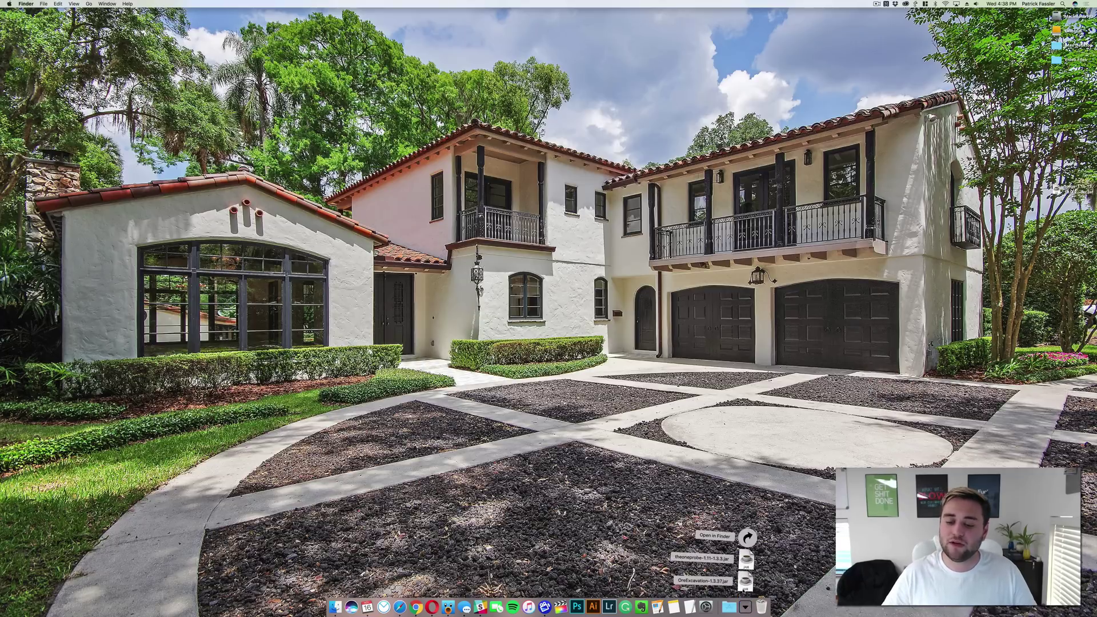
left_click(716, 524)
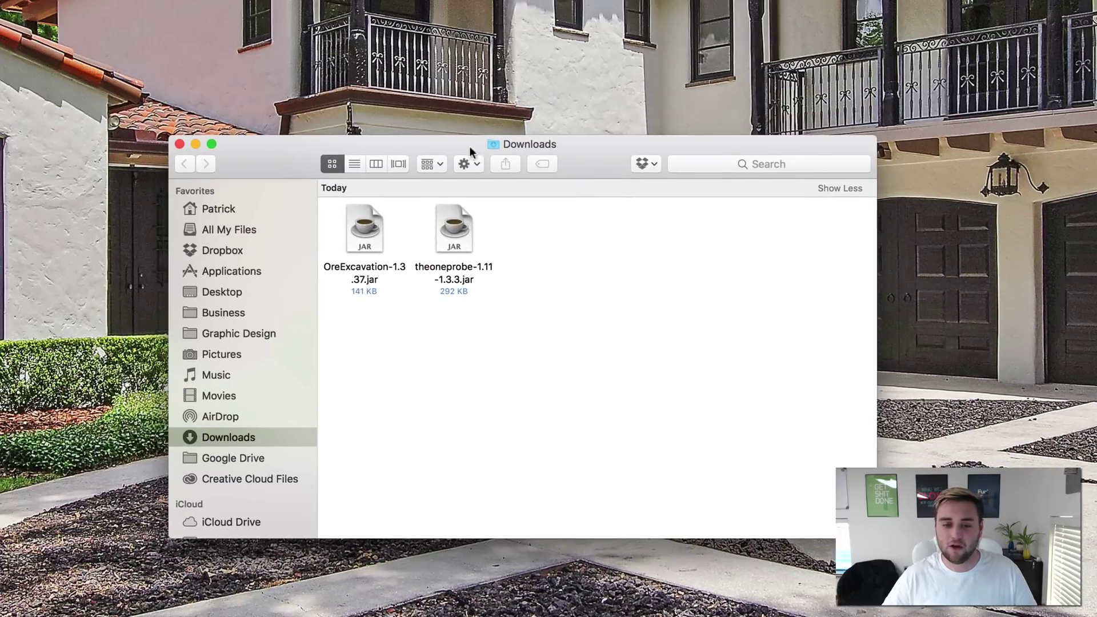
key("super+a")
mouse_move(351, 246)
left_mouse_down()
mouse_move(883, 283)
mouse_move(703, 329)
left_mouse_up()
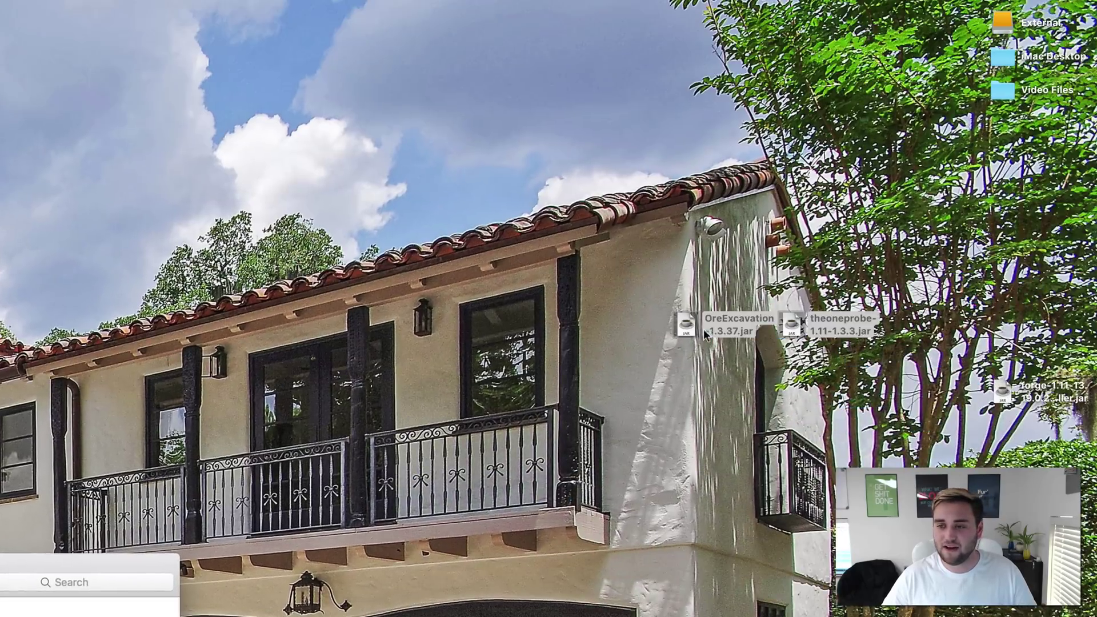
left_click(663, 414)
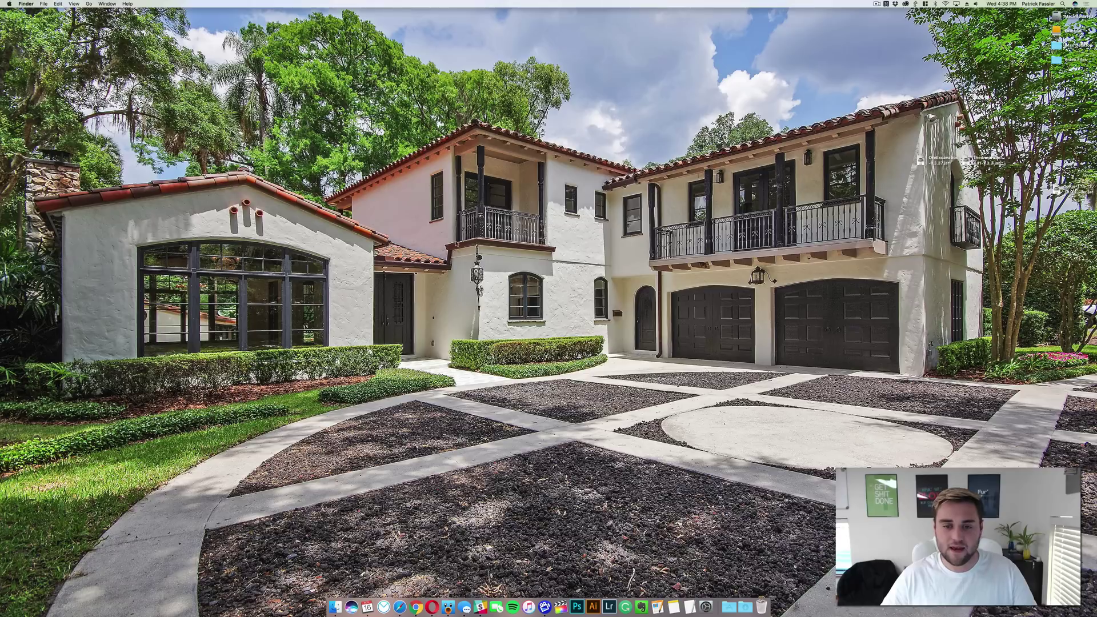
left_click(336, 606)
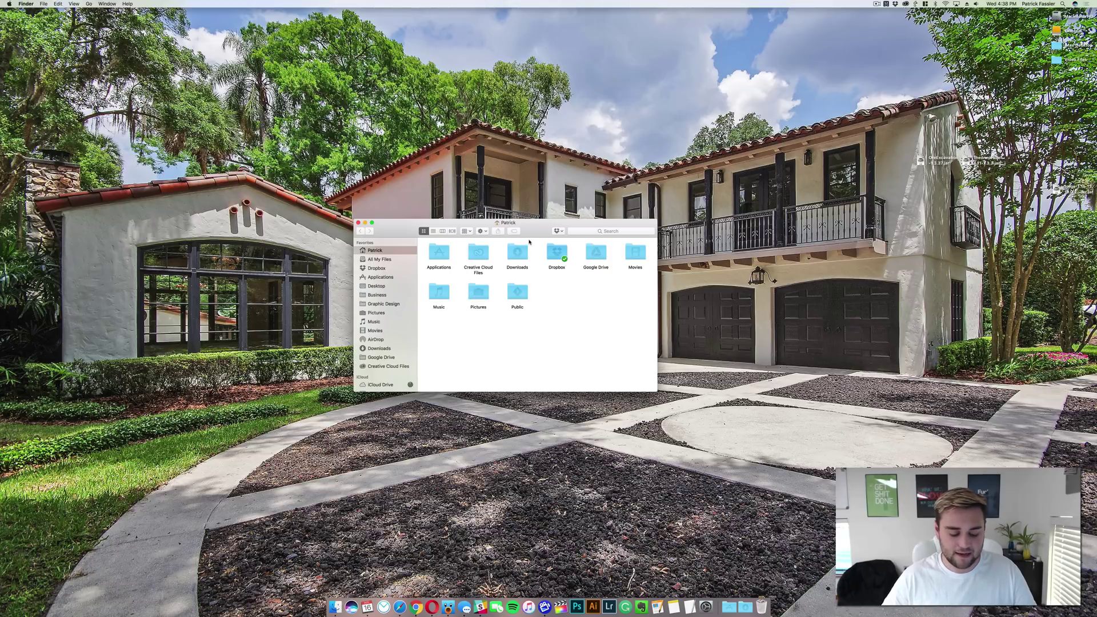
Navigate Finder to the mods folder in ~/Library/Application Support/minecraft.
key("super+shift+g")
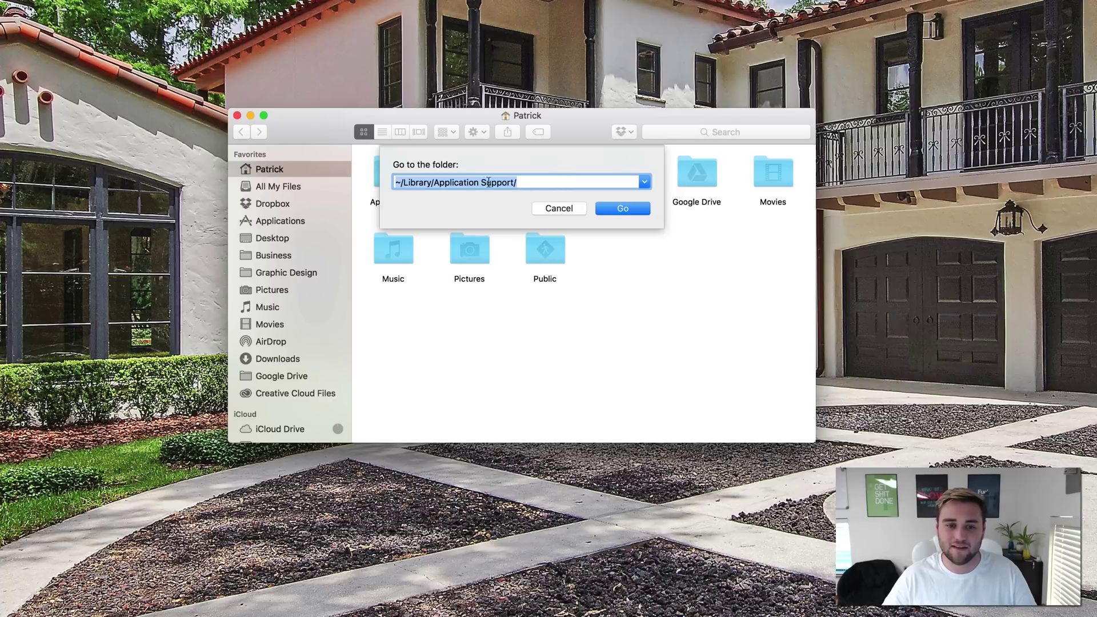
left_click(635, 209)
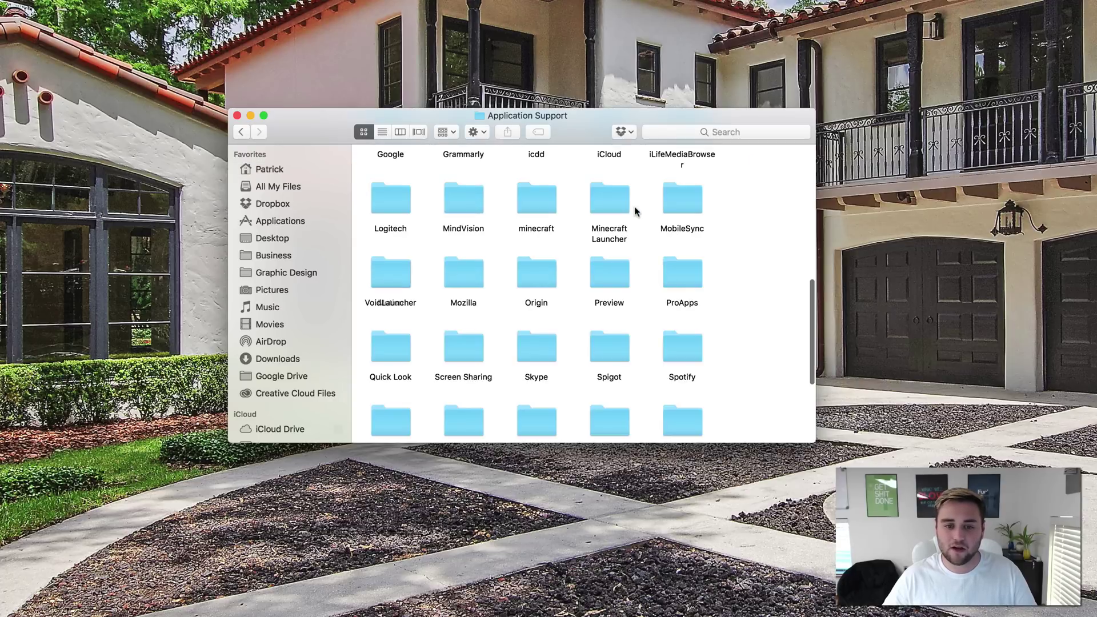
double_click(535, 200)
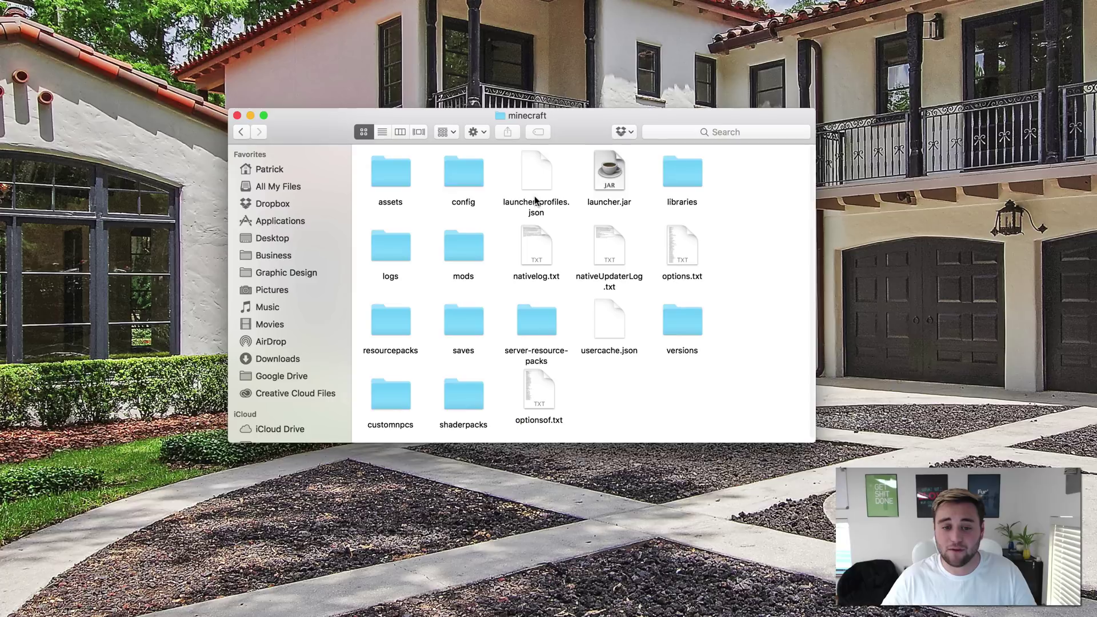
double_click(474, 254)
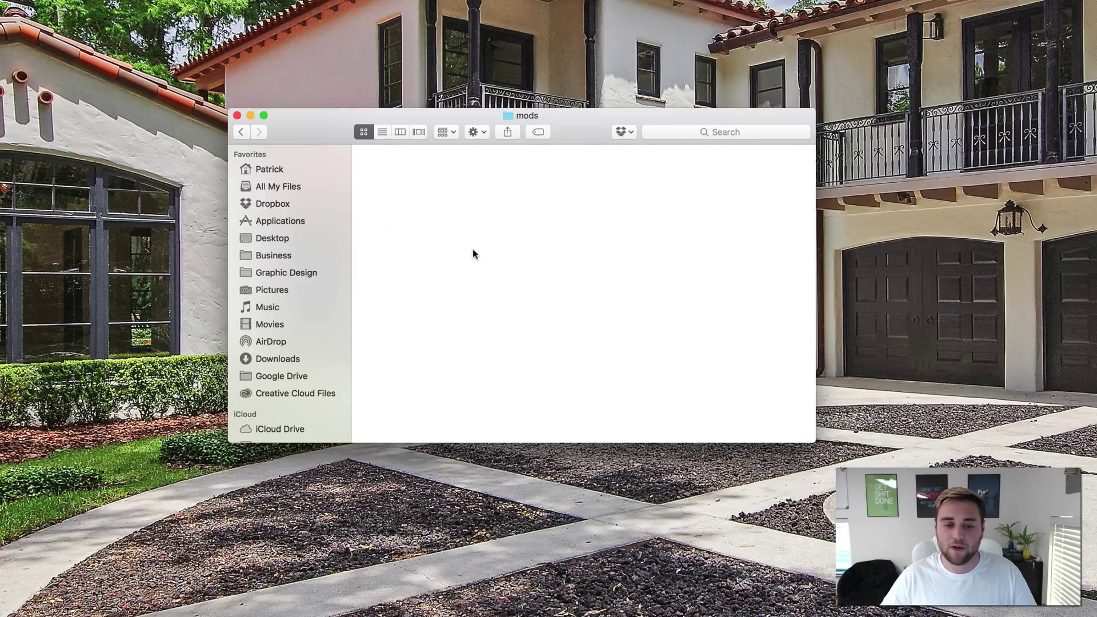
Move the OreExcavation and theoneprobe jars from the desktop into the mods folder.
key("super+Tab")
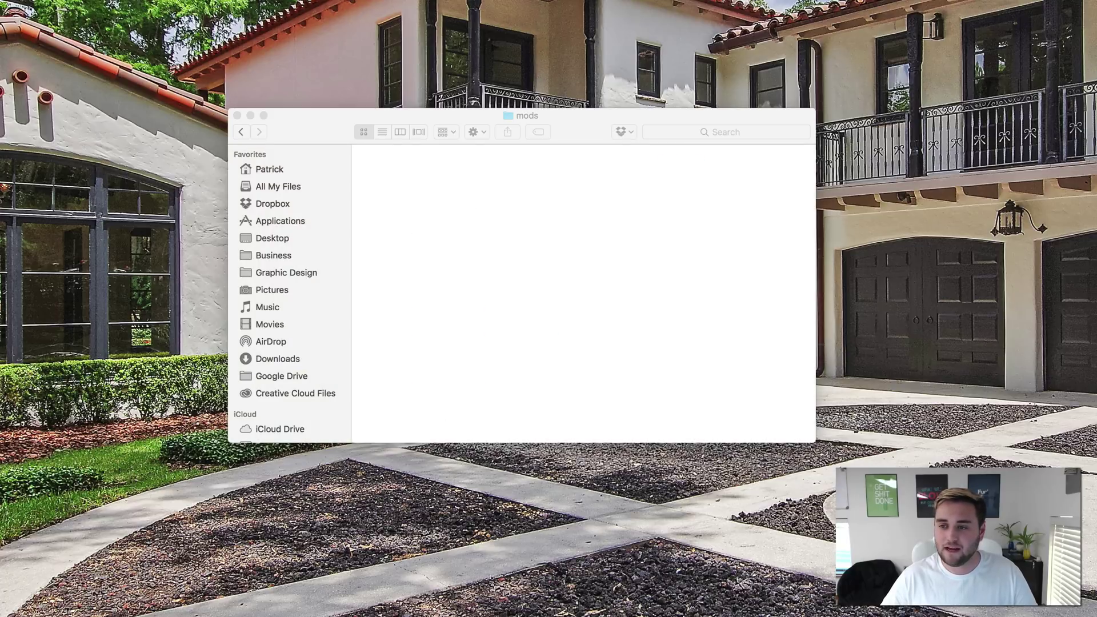
left_click_drag(706, 255, 485, 206)
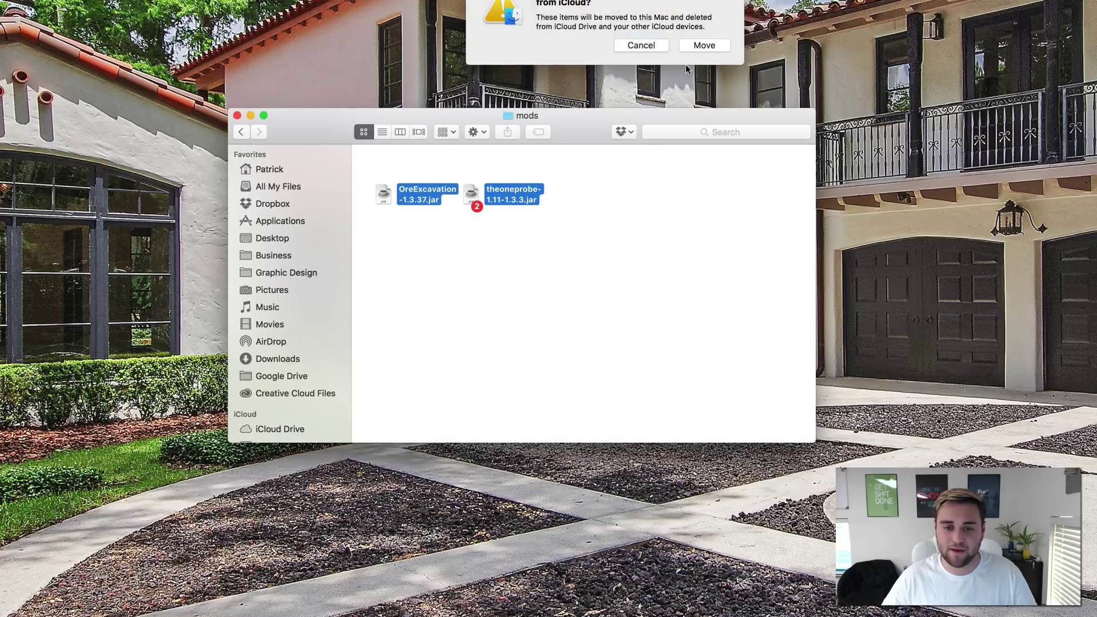
left_click(702, 45)
left_click(649, 222)
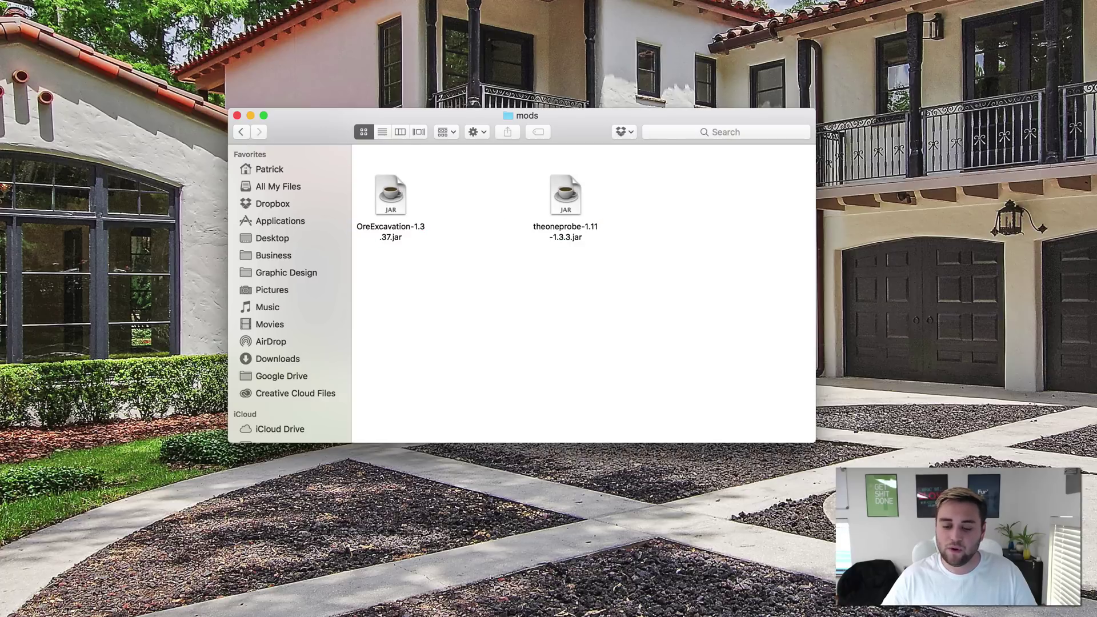
Start Minecraft from the Launcher with the 'forge' profile selected.
key("Escape")
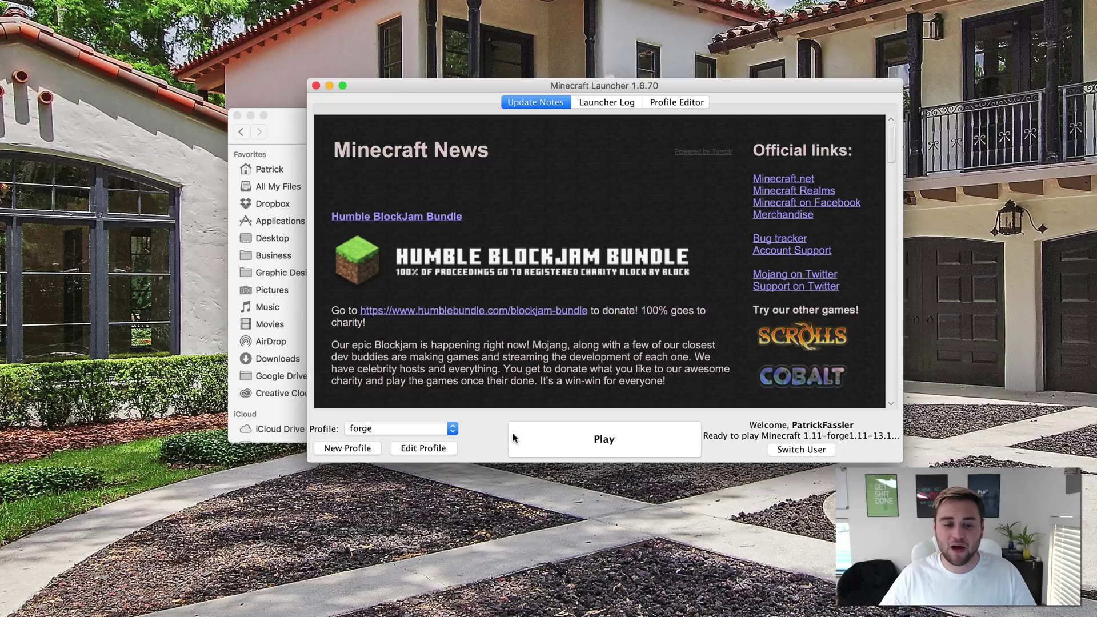
left_click(420, 430)
left_click(353, 429)
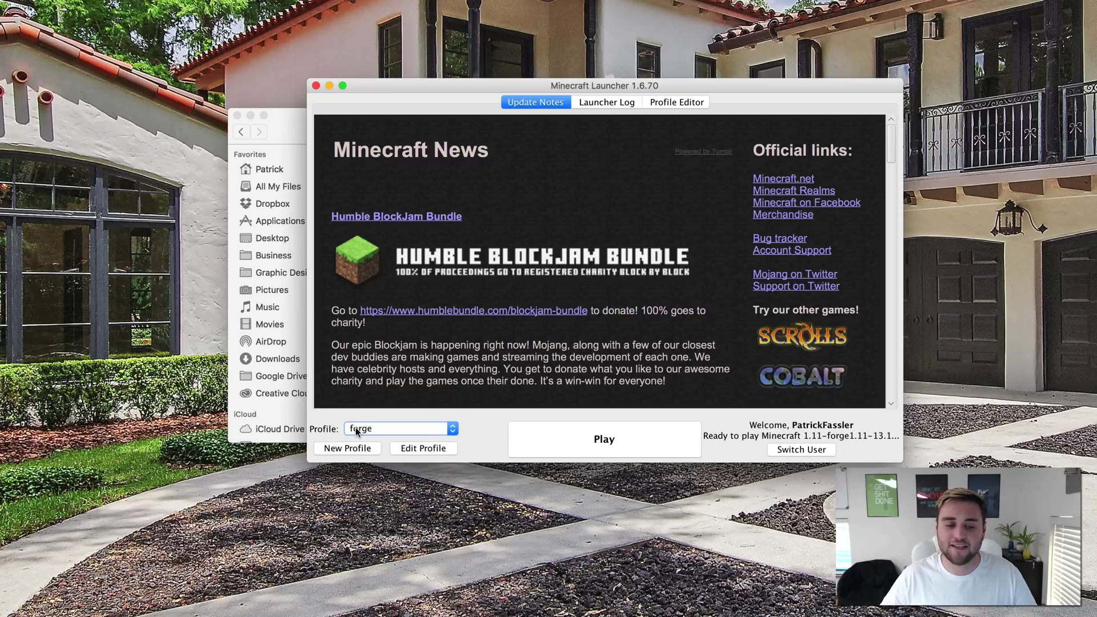
left_click(649, 434)
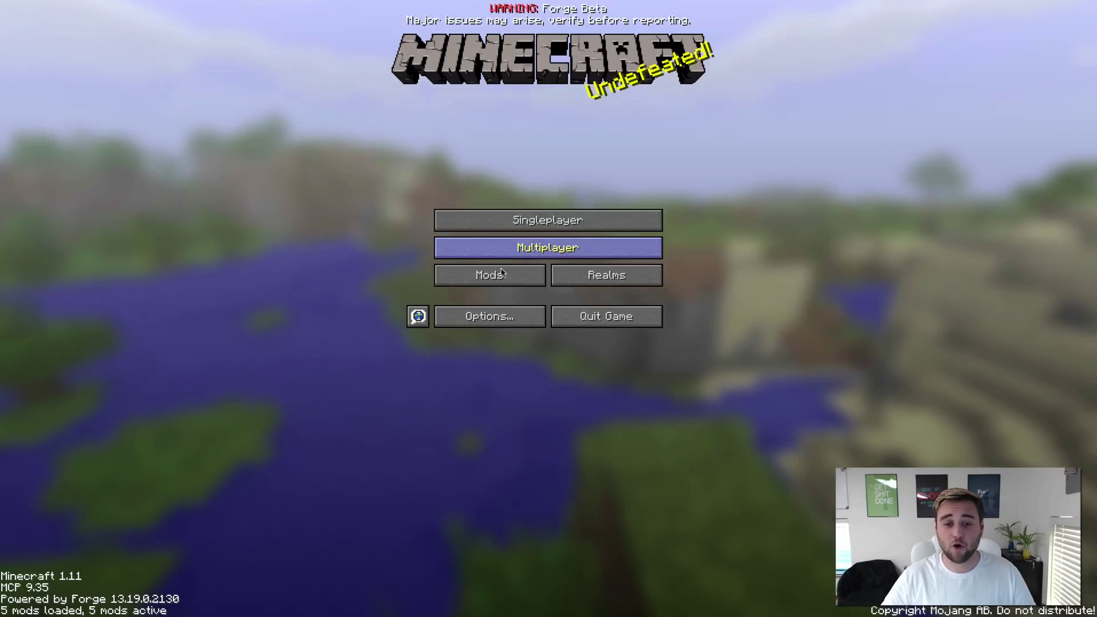
Confirm OreExcavation and The One Probe in the Mod List, load a singleplayer world, and pause.
left_click(502, 276)
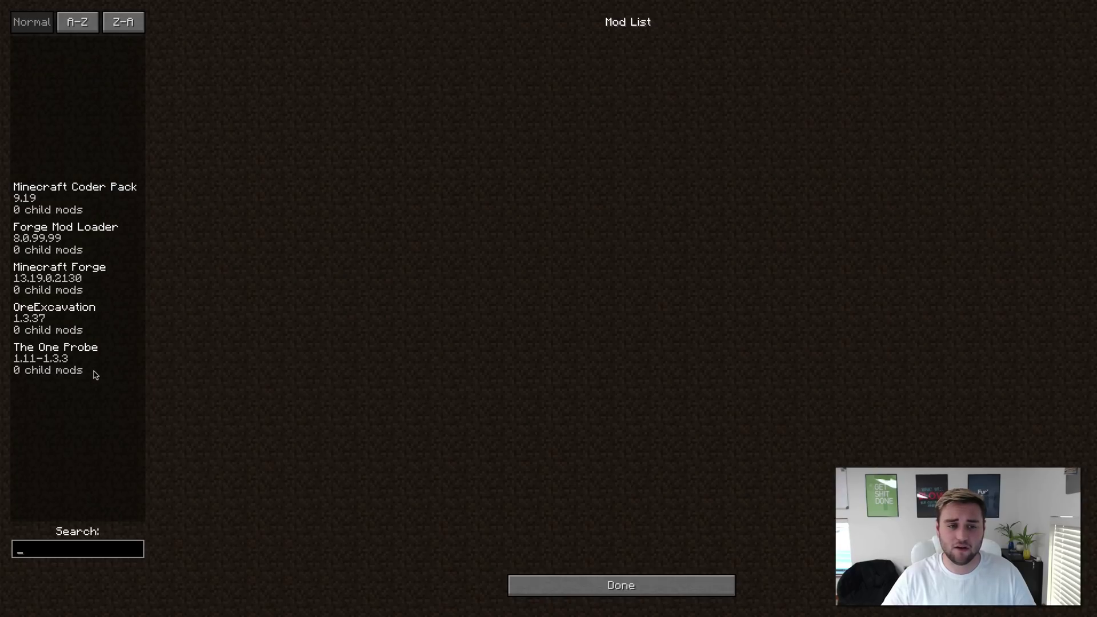
left_click(583, 585)
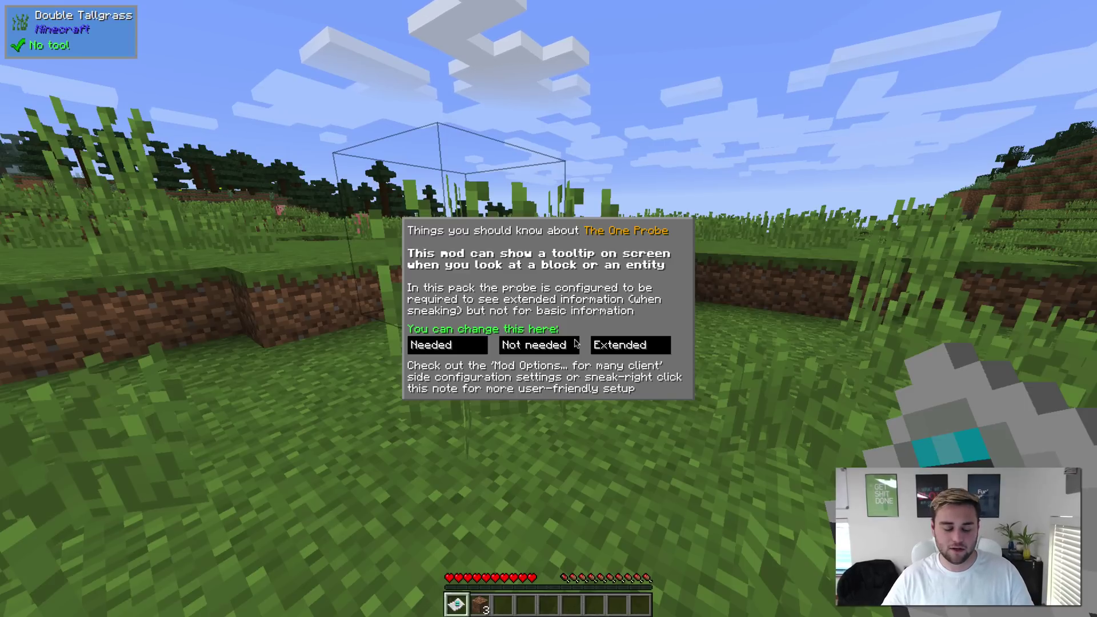
left_click(574, 344)
key("Escape")
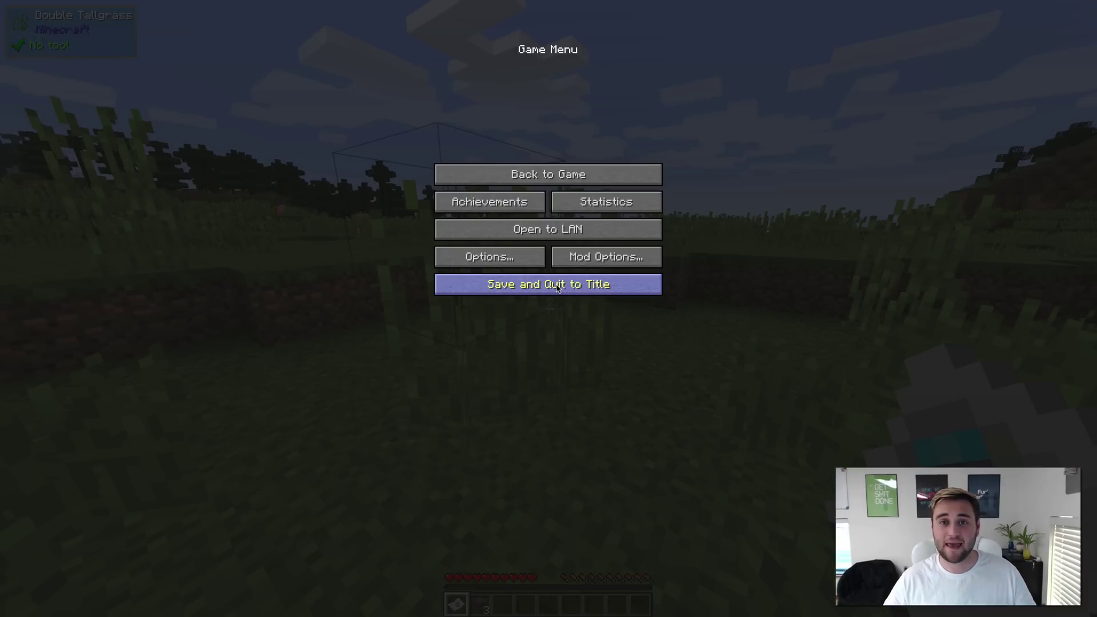